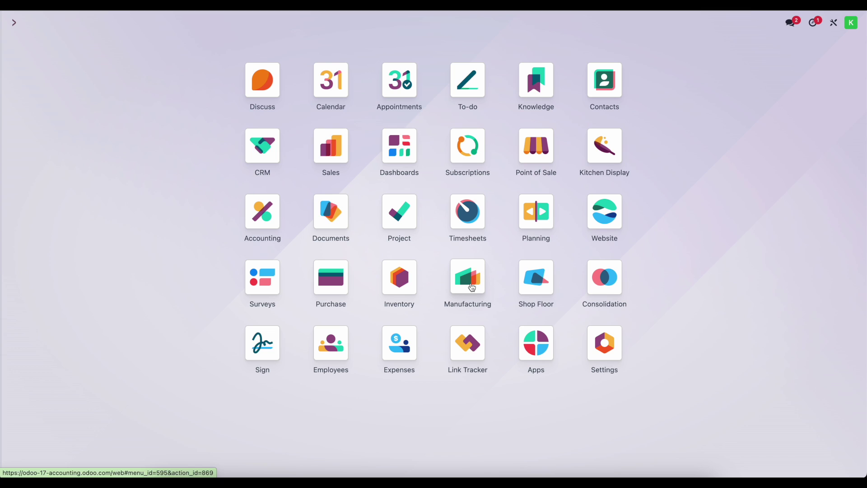
Open the Manufacturing app from the Odoo home screen
left_click(471, 287)
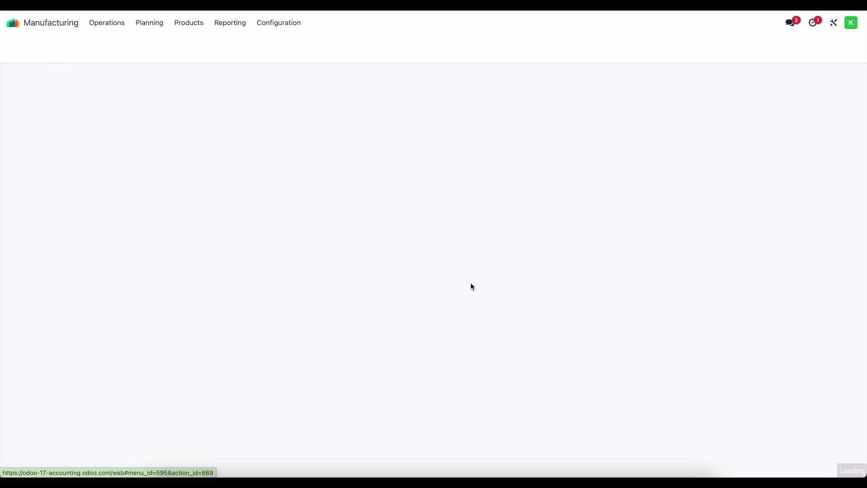
Enable and save Work Orders in Manufacturing settings, then go to the Work Centers list
left_click(254, 26)
left_click(265, 44)
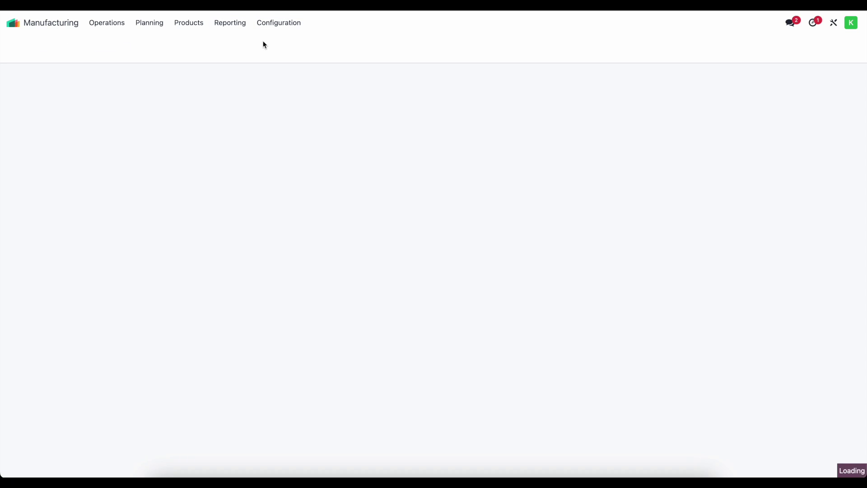
left_click(119, 101)
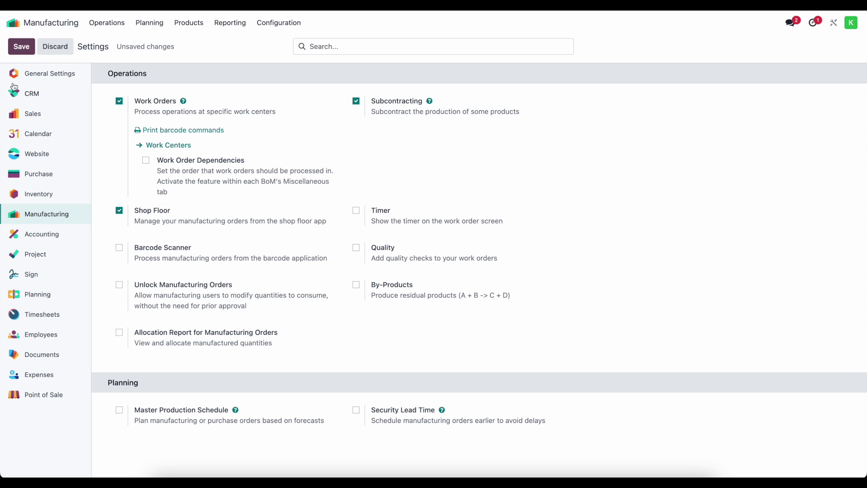
left_click(21, 51)
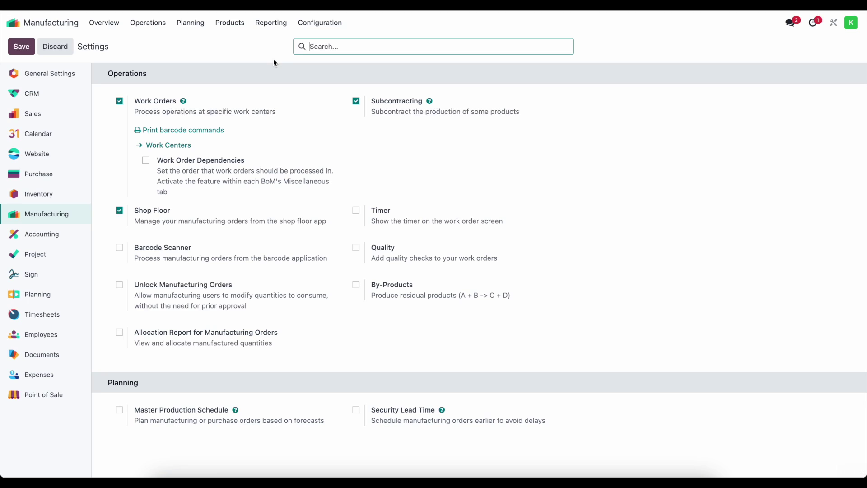
left_click(301, 25)
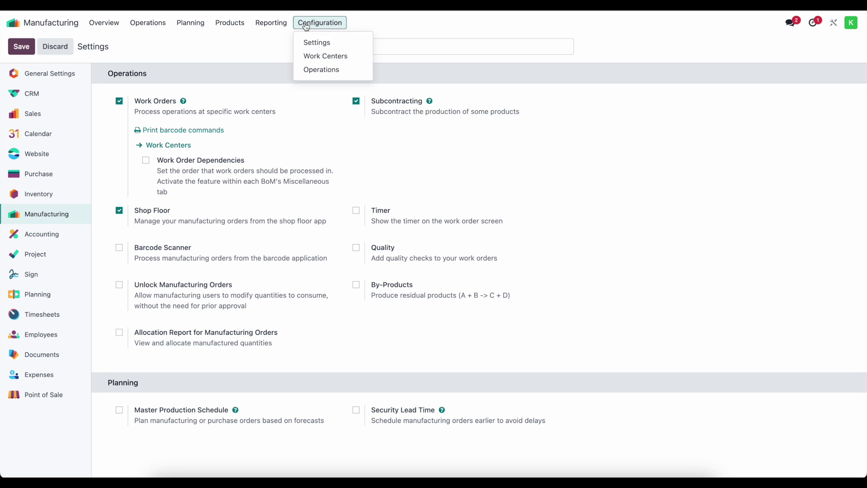
left_click(322, 56)
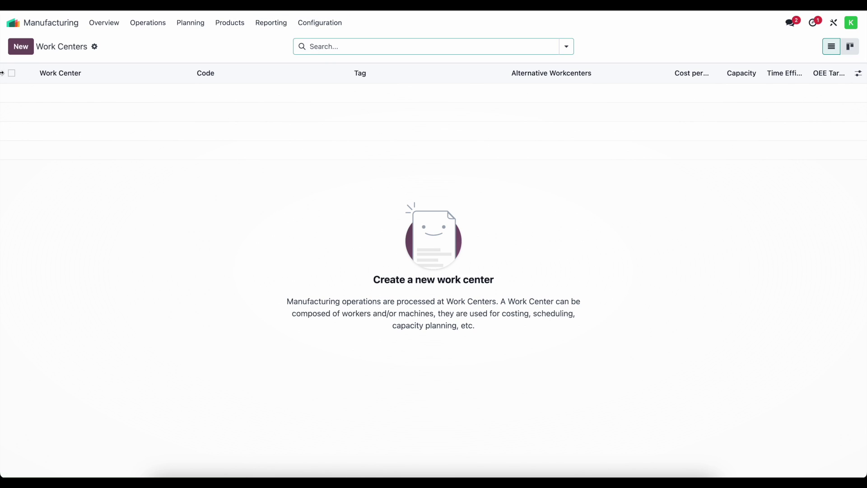
Create and save a new work center named 'Work center 1'
left_click(15, 44)
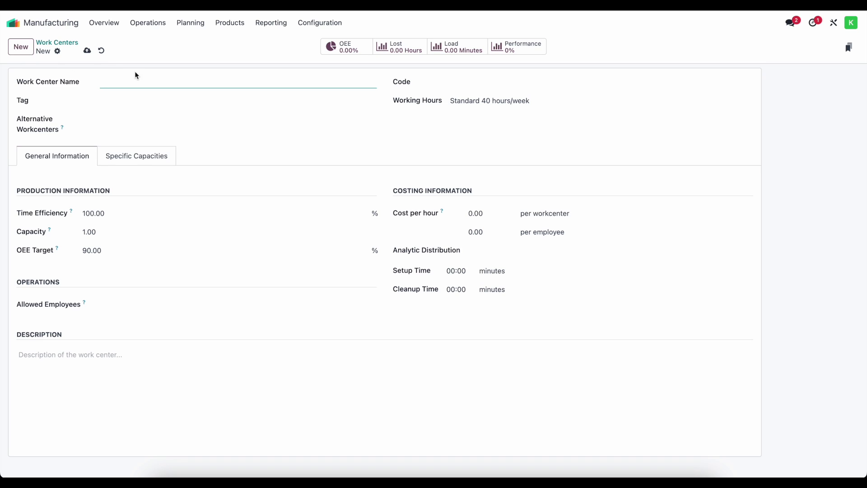
type("Workcenter 1")
left_click(117, 82)
left_click(87, 50)
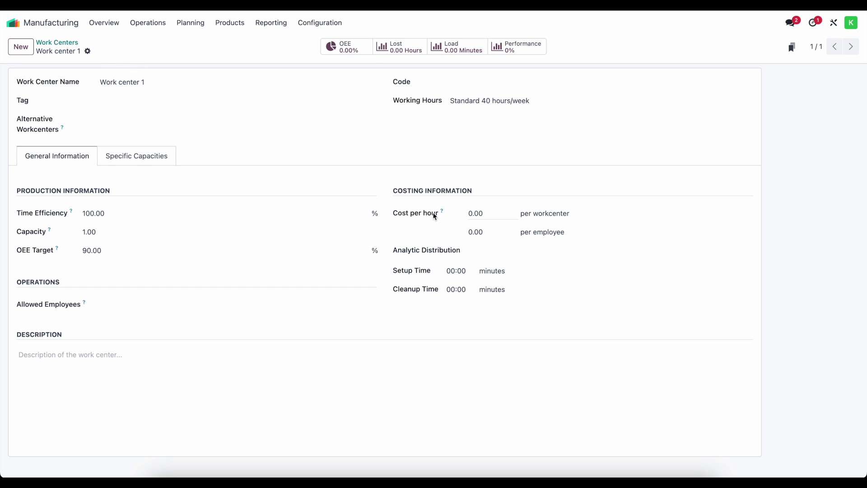
Set the work center's hourly cost to 100 per workcenter and 50 per employee, and save
left_click_drag(399, 190, 478, 193)
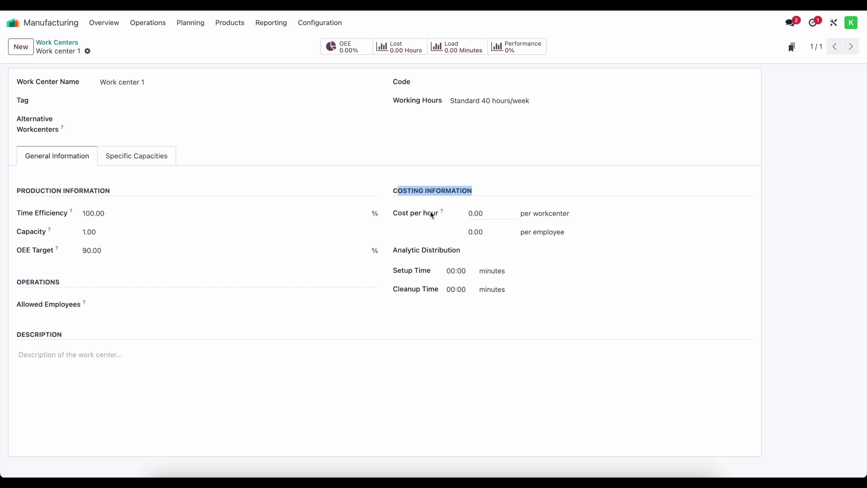
left_click(494, 211)
type("100")
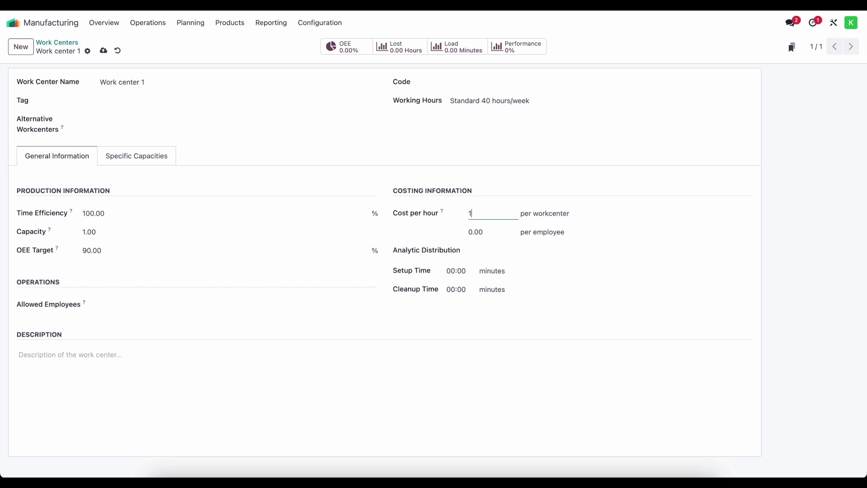
left_click(507, 189)
left_click(490, 233)
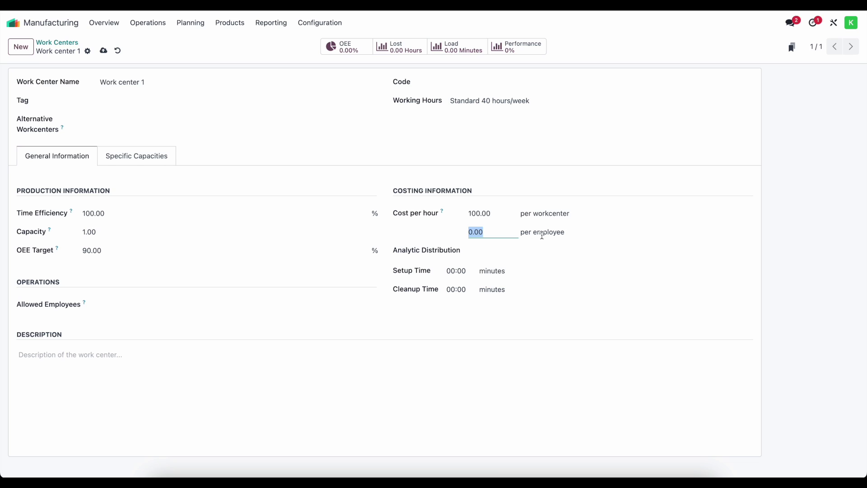
type("50")
left_click(534, 173)
left_click(103, 50)
Leave the cost field and return to the app home screen
left_click_drag(524, 213, 552, 223)
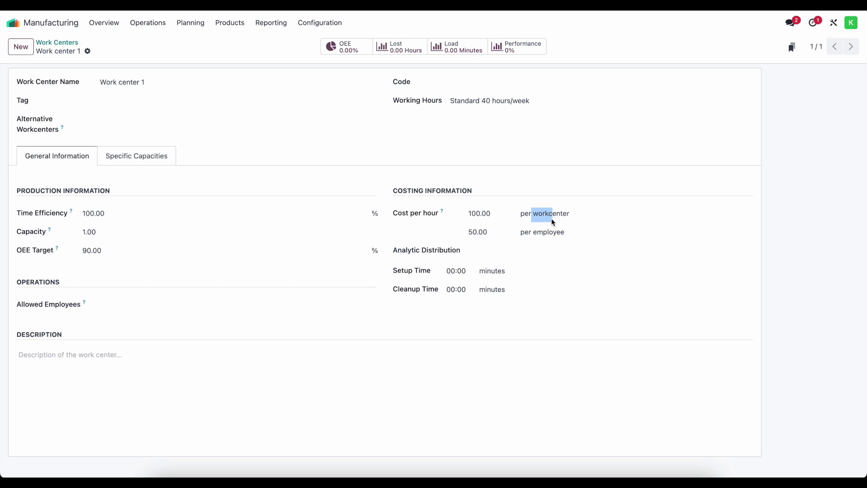
left_click(550, 218)
left_click(478, 213)
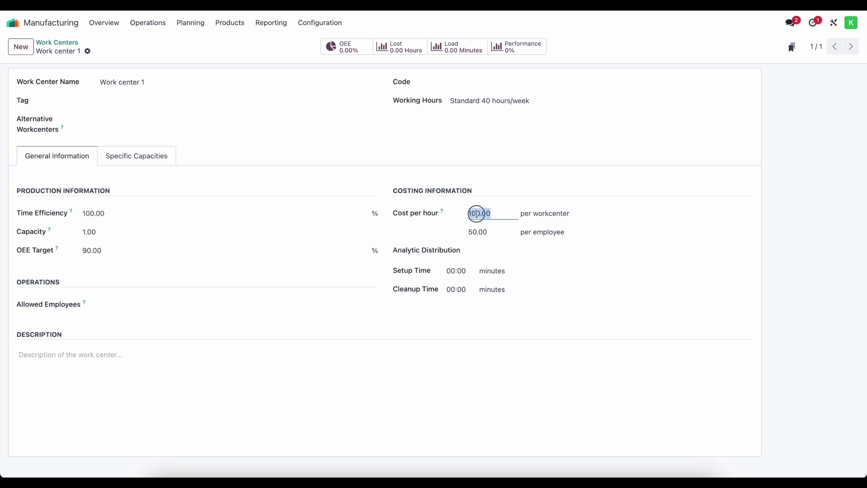
left_click(495, 201)
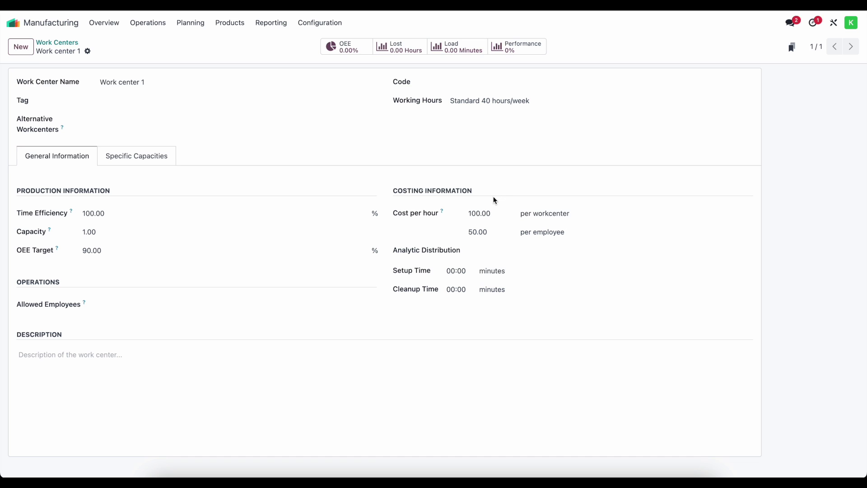
left_click(24, 28)
In Employees, set the employee's HR Settings hourly cost to $75.00, save, and return home
left_click(322, 351)
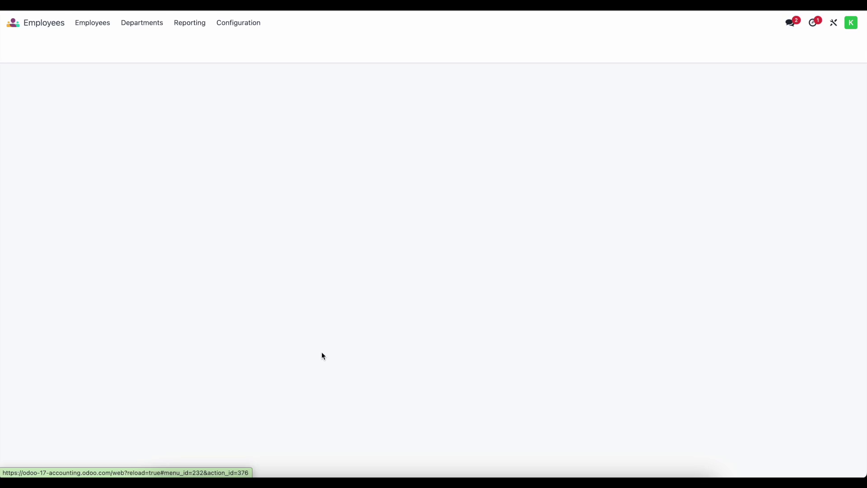
left_click(230, 114)
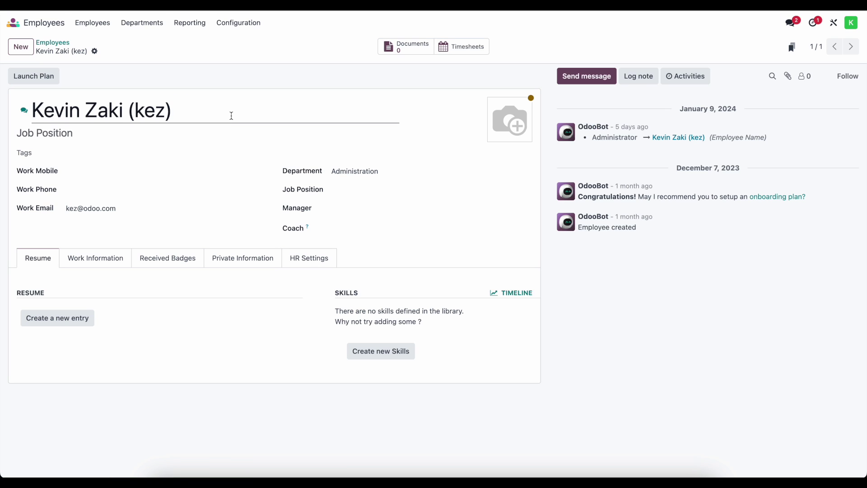
left_click(316, 255)
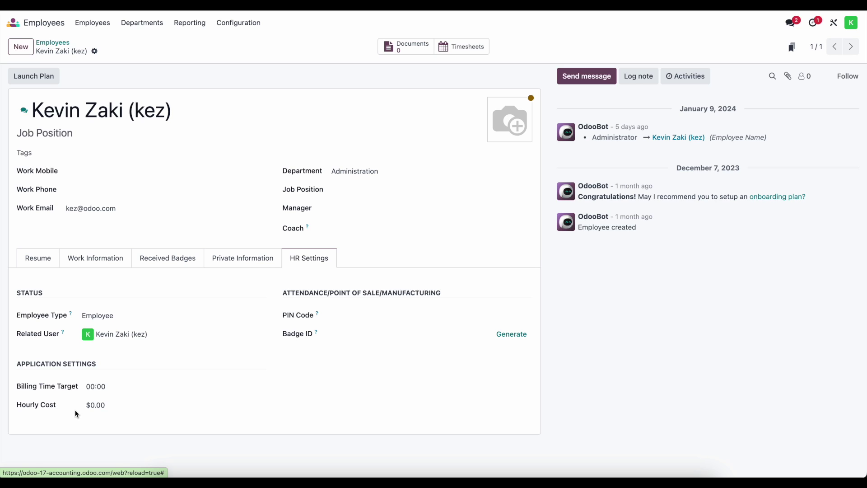
left_click(123, 409)
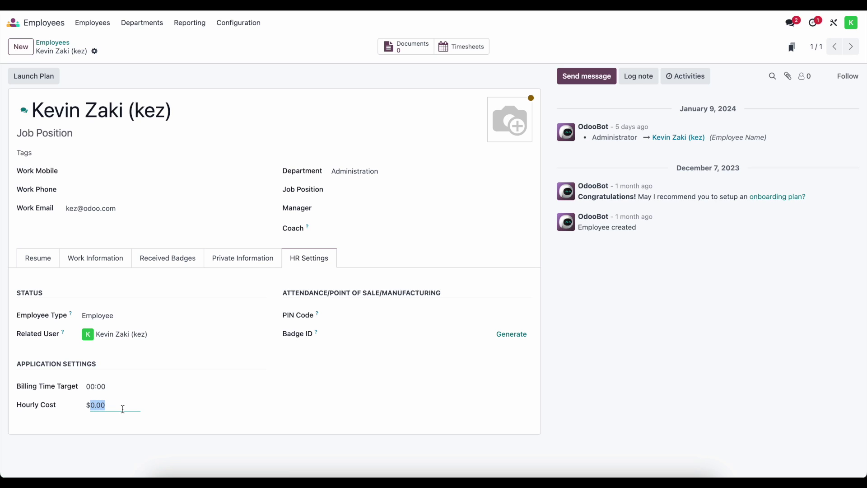
type("75")
left_click(129, 426)
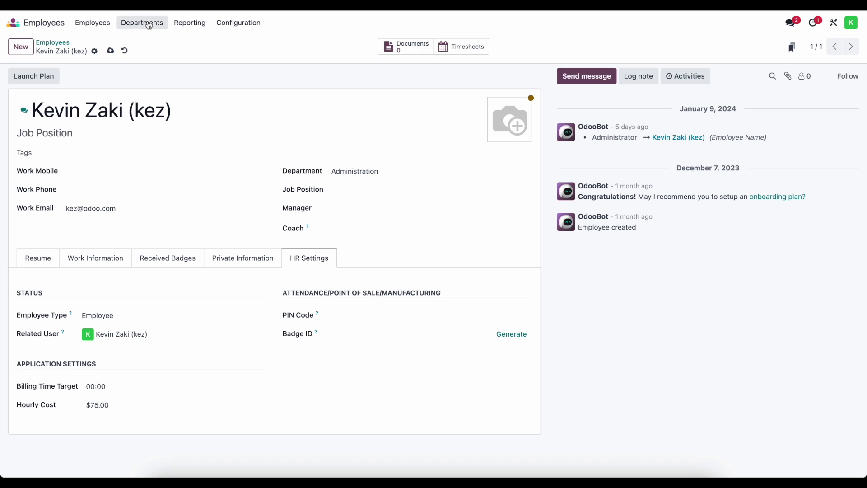
left_click(110, 51)
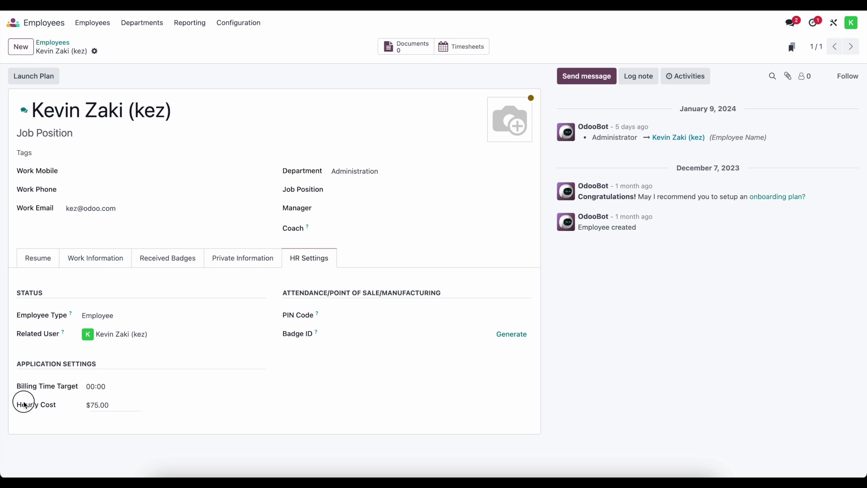
left_click_drag(23, 404, 137, 417)
left_click(137, 417)
left_click(14, 23)
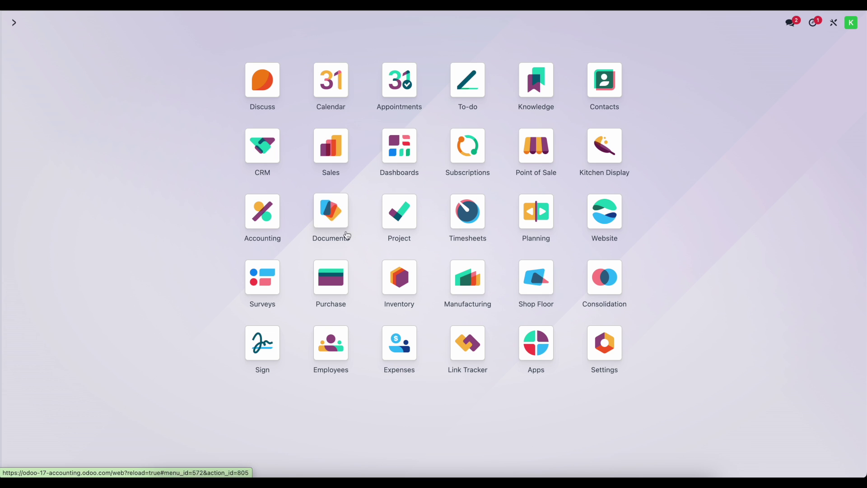
Go to Manufacturing's Products list and start a new product
left_click(456, 275)
left_click(310, 25)
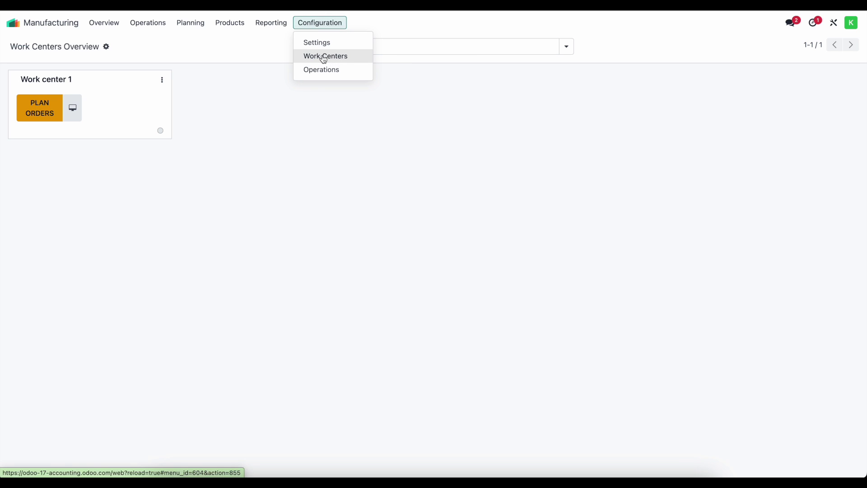
left_click(228, 45)
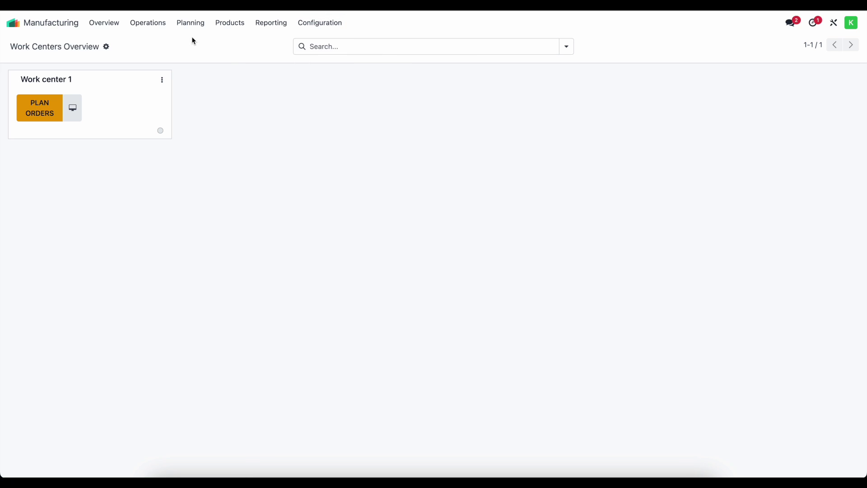
left_click(217, 27)
left_click(227, 42)
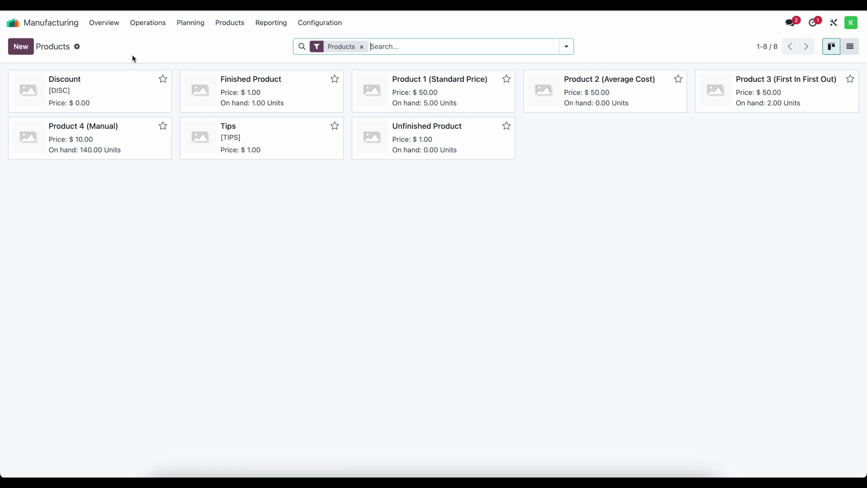
left_click(21, 47)
Name the product 'Manufactured Product' with the Average Cost product category
type("Produc")
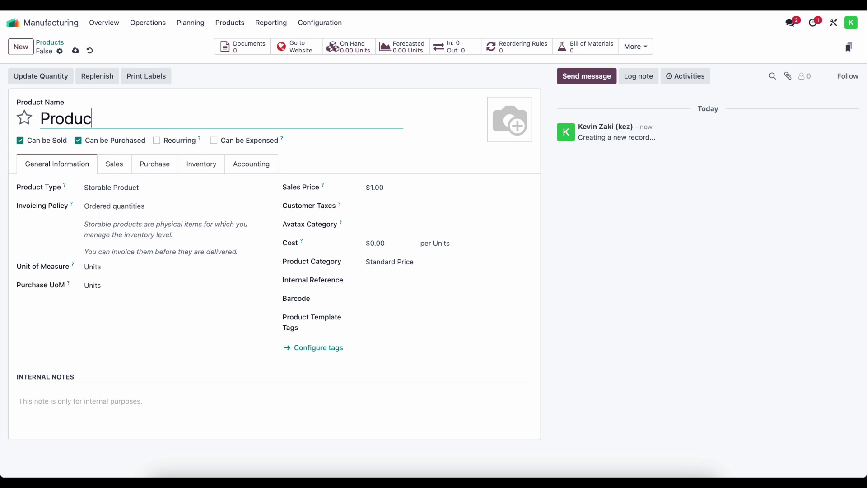
key("ctrl+a")
type("Manufactured")
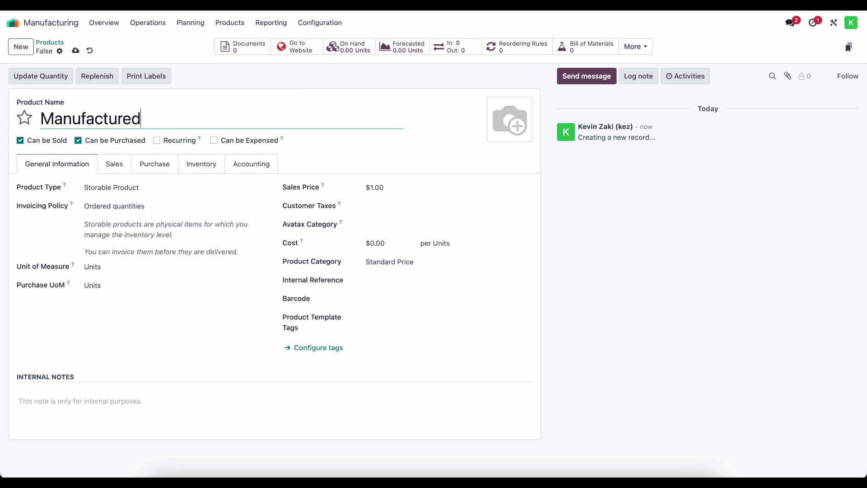
type(" Product")
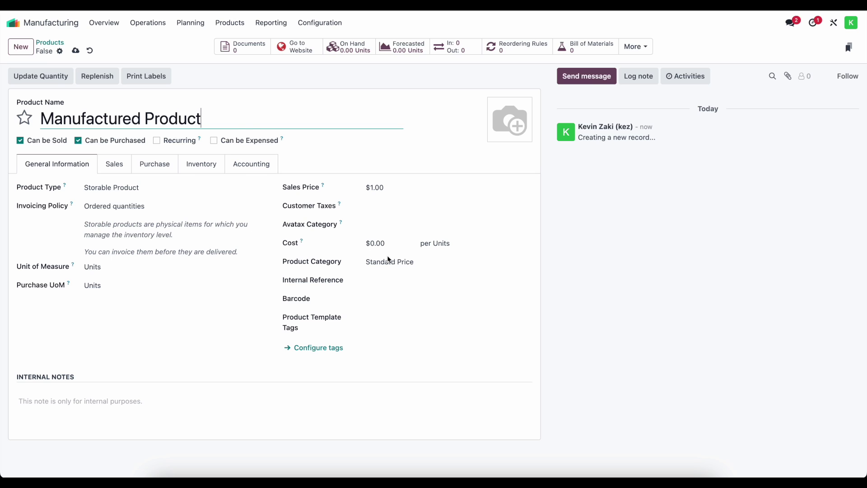
left_click(388, 261)
left_click(468, 280)
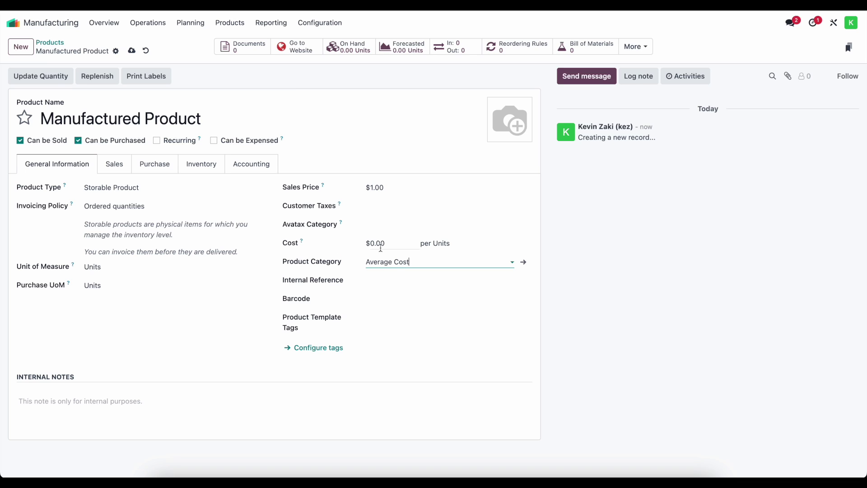
left_click(356, 250)
Set a $100.00 sales price, route it to Manufacture instead of Buy, and save
left_click(396, 187)
type("10")
left_click(405, 178)
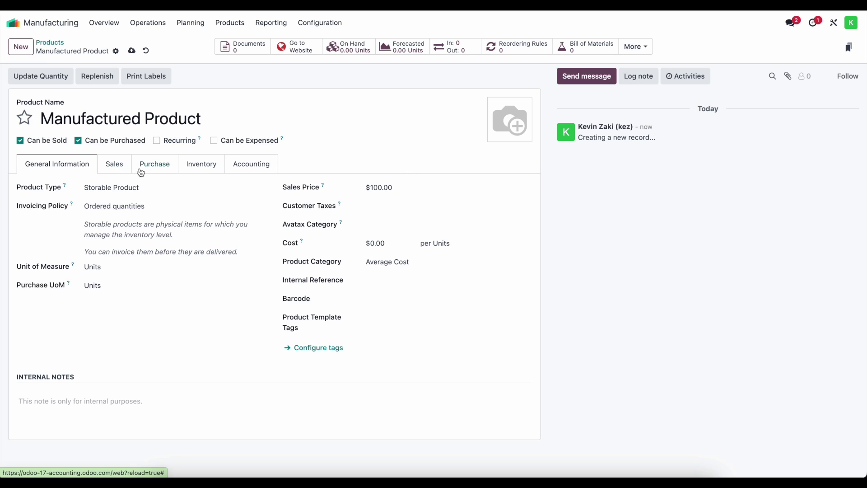
left_click(196, 168)
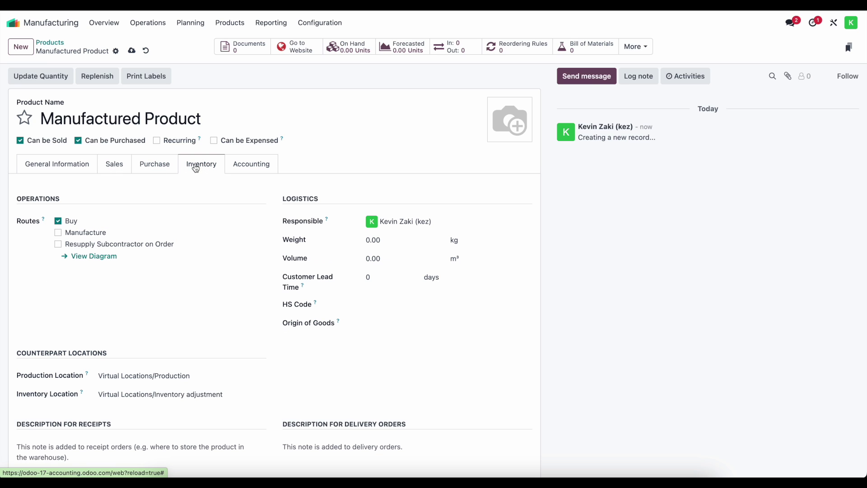
left_click(59, 232)
left_click(63, 221)
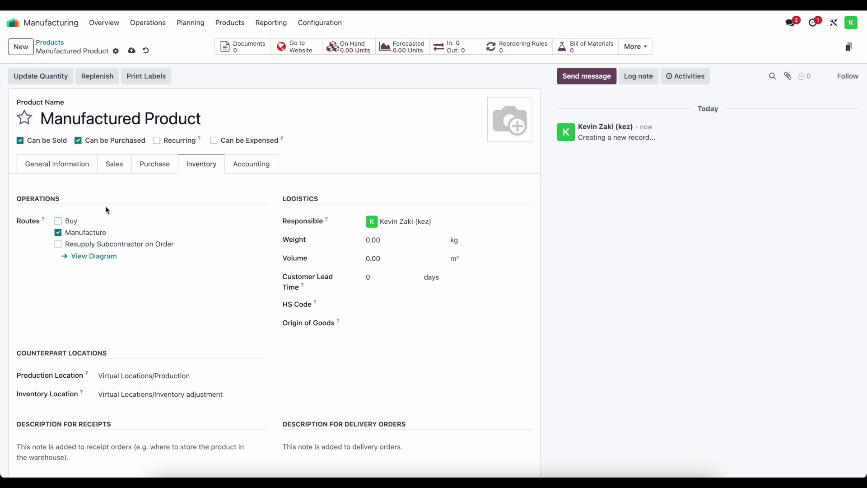
left_click(80, 166)
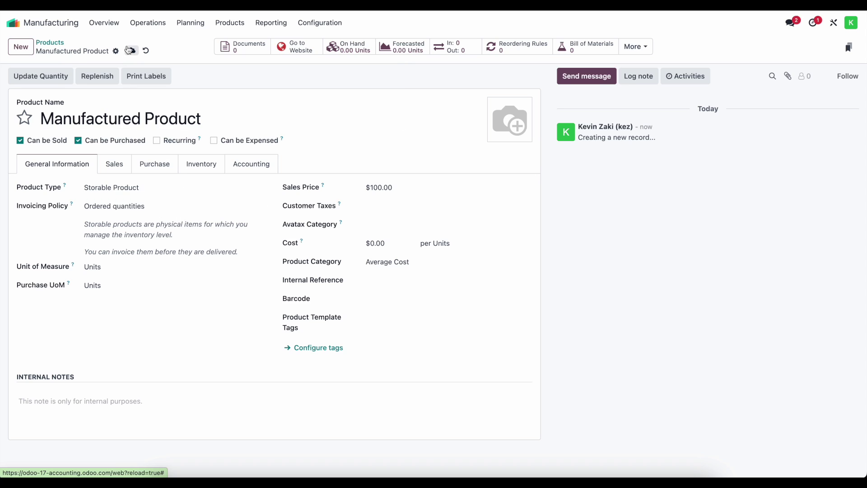
left_click(131, 50)
Duplicate the product as 'Raw 1' and mark it not sellable
left_click(116, 52)
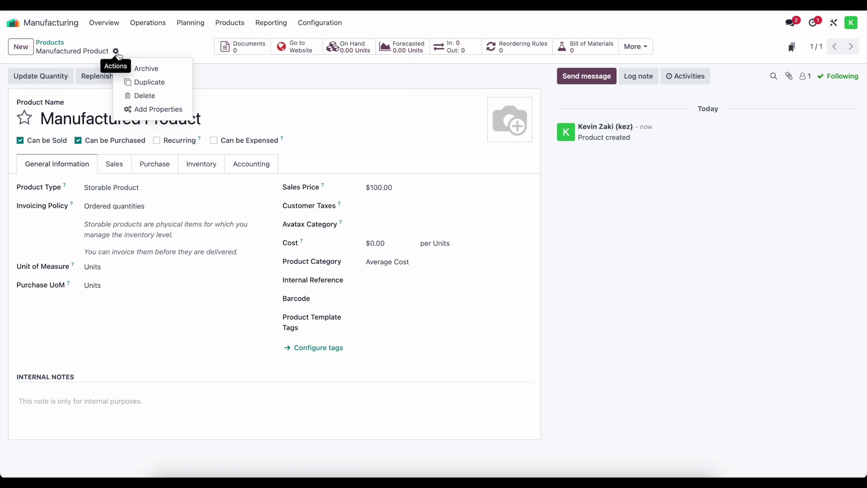
left_click(131, 82)
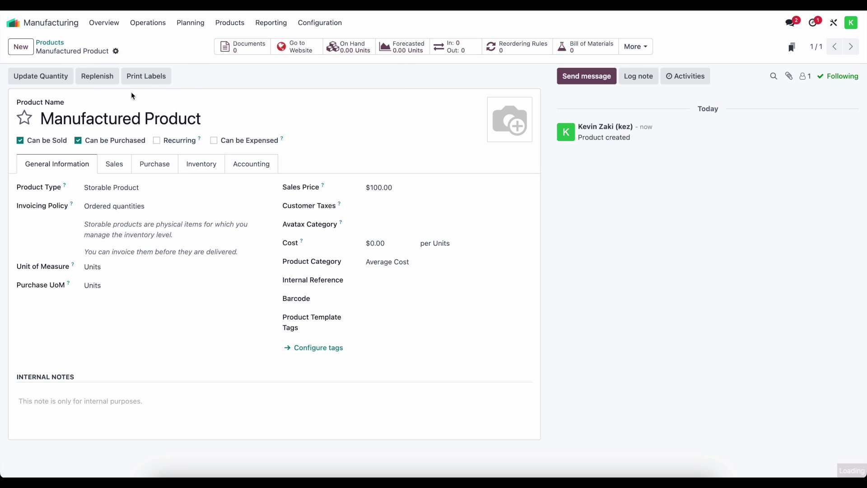
triple_click(120, 115)
type("Raw 1")
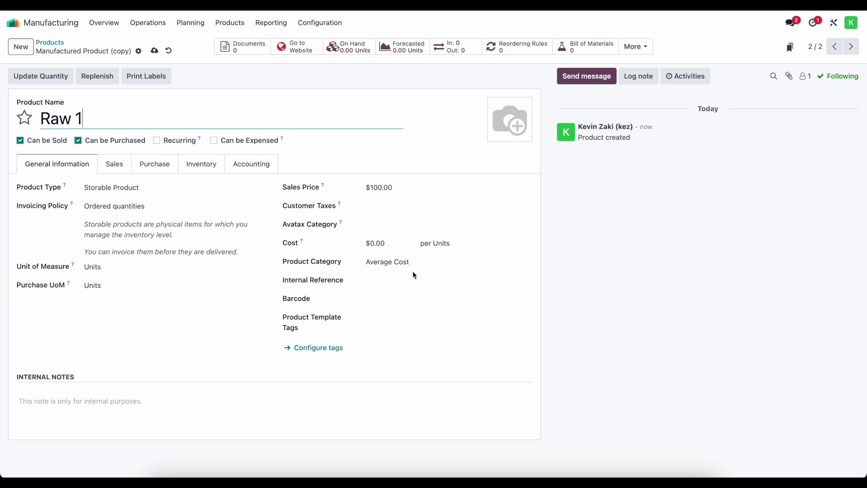
left_click(41, 143)
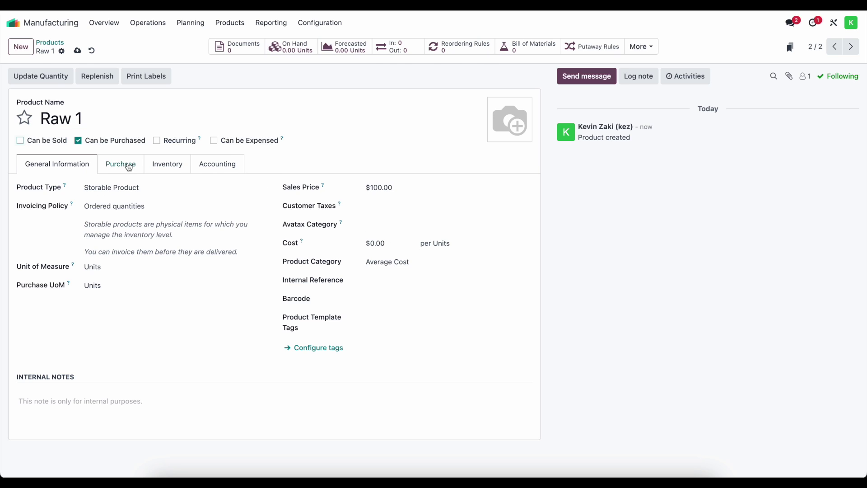
Add Vendor 1 as Raw 1's supplier at a price of 10.00
left_click(132, 171)
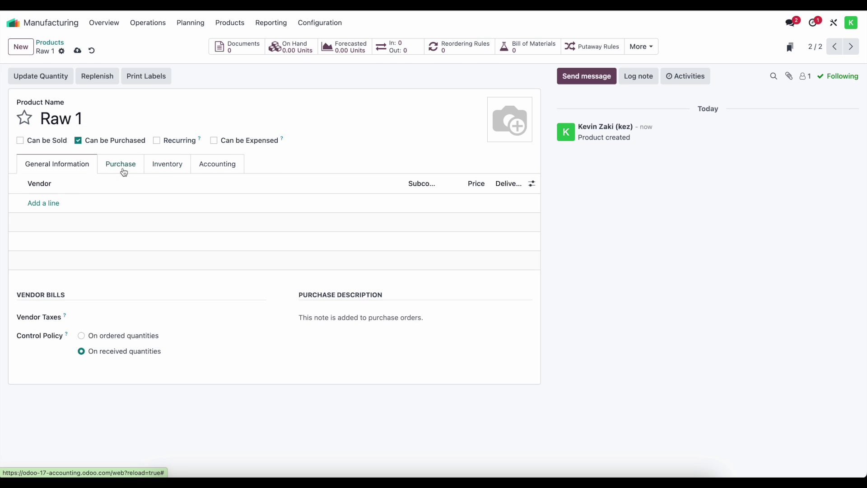
left_click(55, 204)
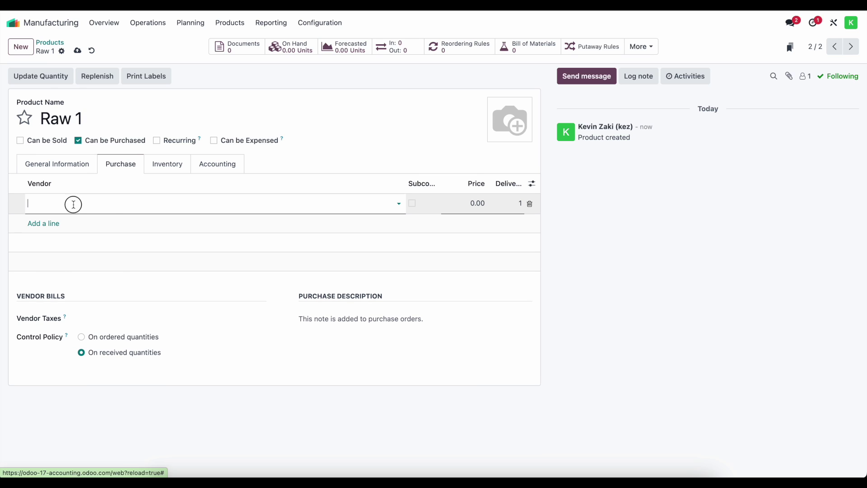
left_click(74, 249)
left_click(475, 204)
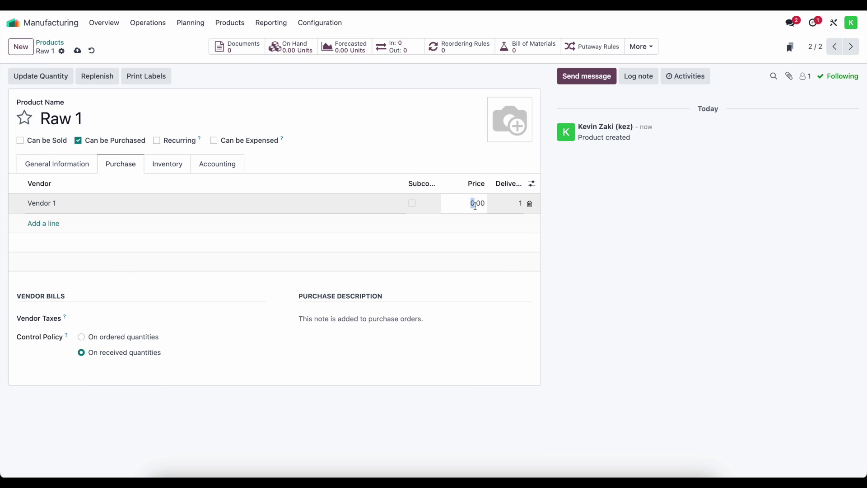
type("15")
left_click(442, 265)
Route Raw 1 to Buy instead of Manufacture and save it
left_click(165, 166)
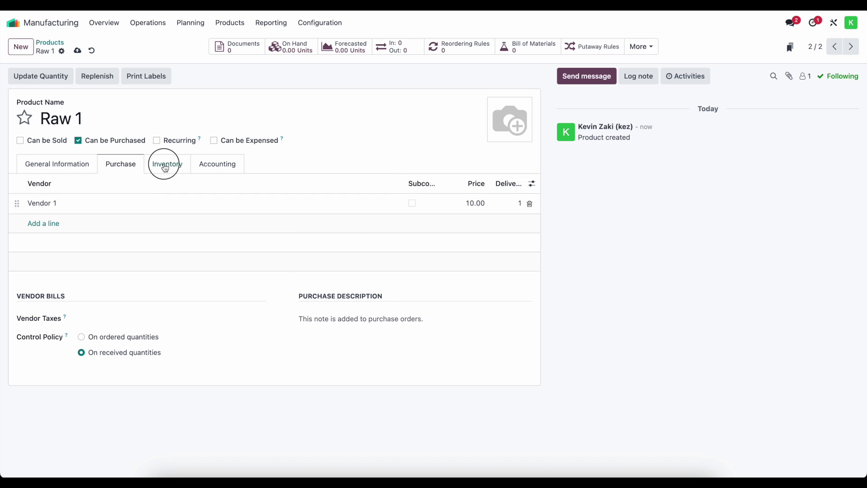
left_click(58, 221)
left_click(58, 233)
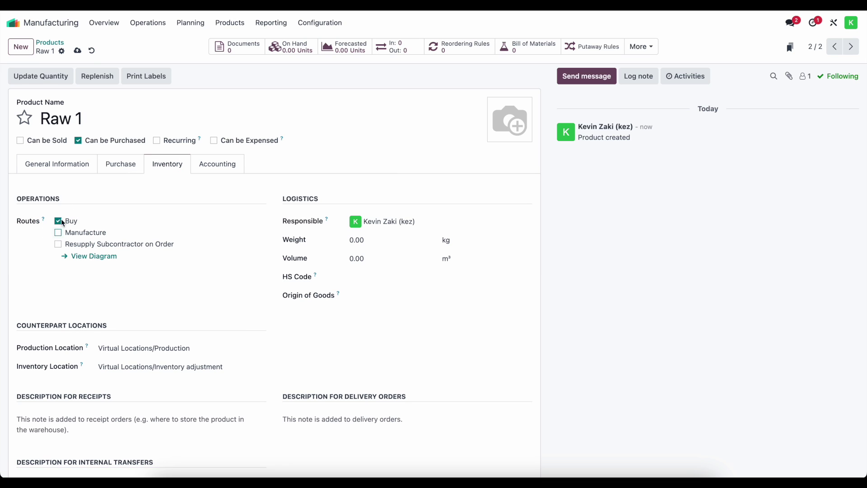
left_click(79, 50)
Duplicate Raw 1 and rename the copy to 'Raw 2'
left_click(62, 51)
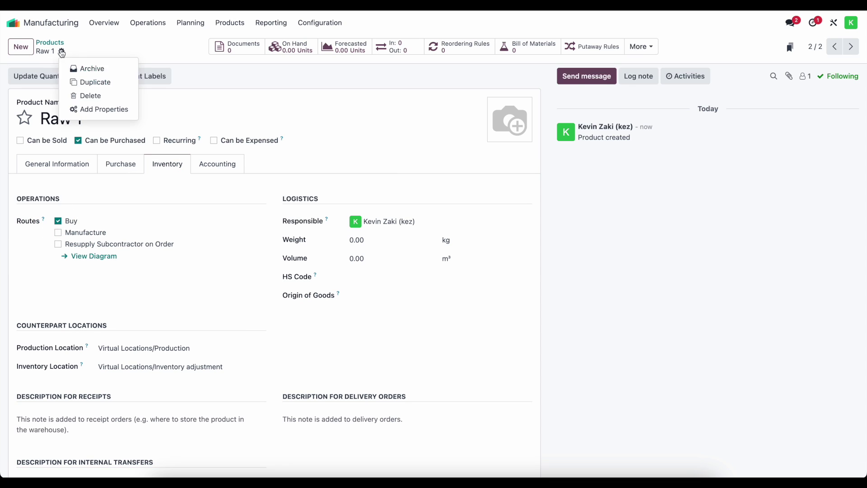
left_click(86, 81)
left_click_drag(67, 118, 156, 120)
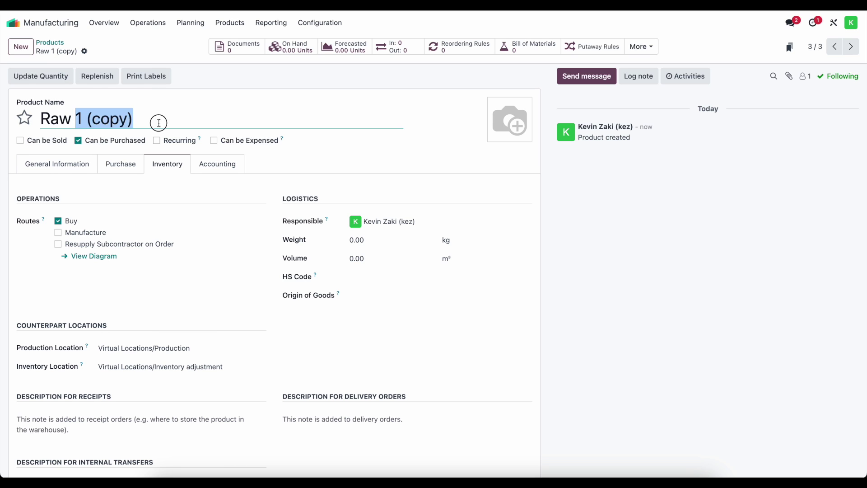
type("2")
Add Vendor 1 to Raw 2 at a price of 5.00, then return to the products list
left_click(113, 164)
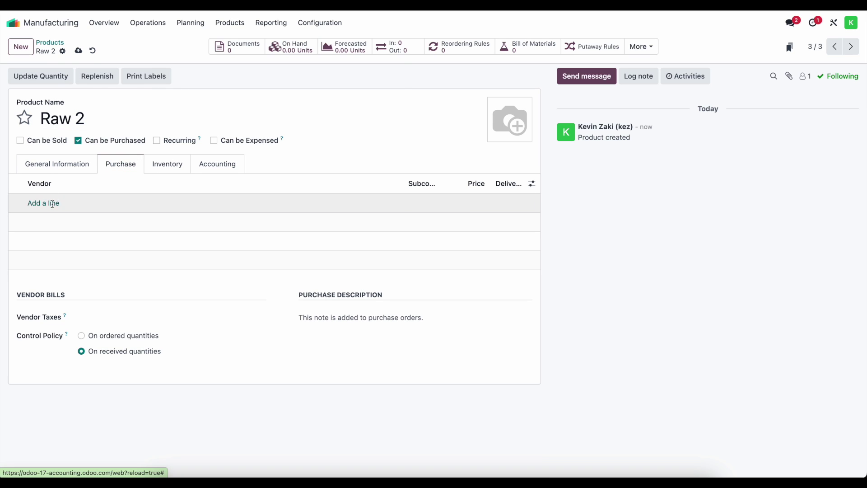
left_click(54, 201)
left_click(68, 247)
left_click(473, 202)
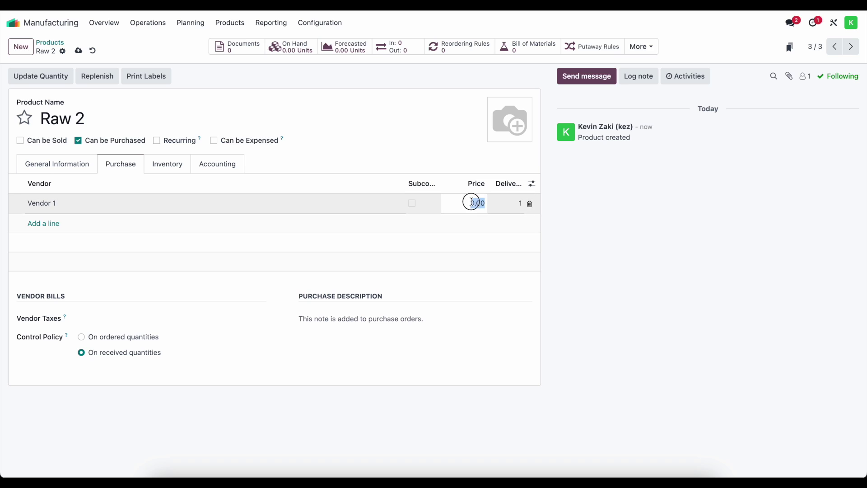
type("5")
key("Tab")
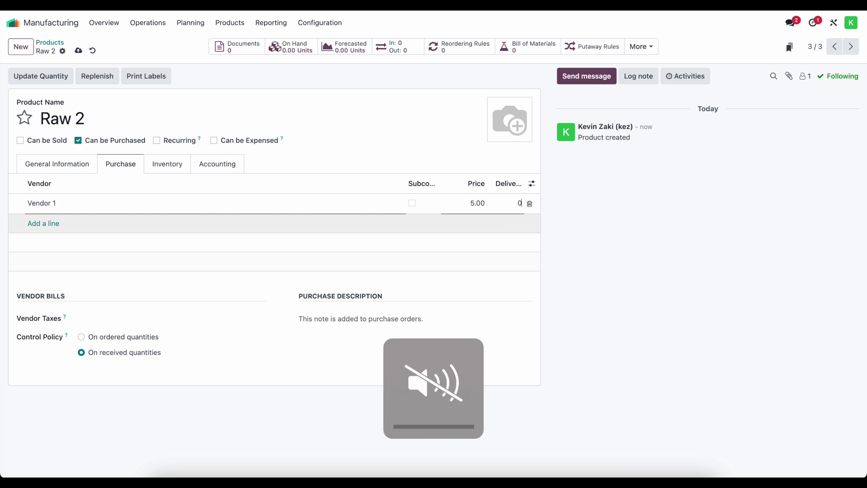
left_click(503, 226)
left_click(58, 170)
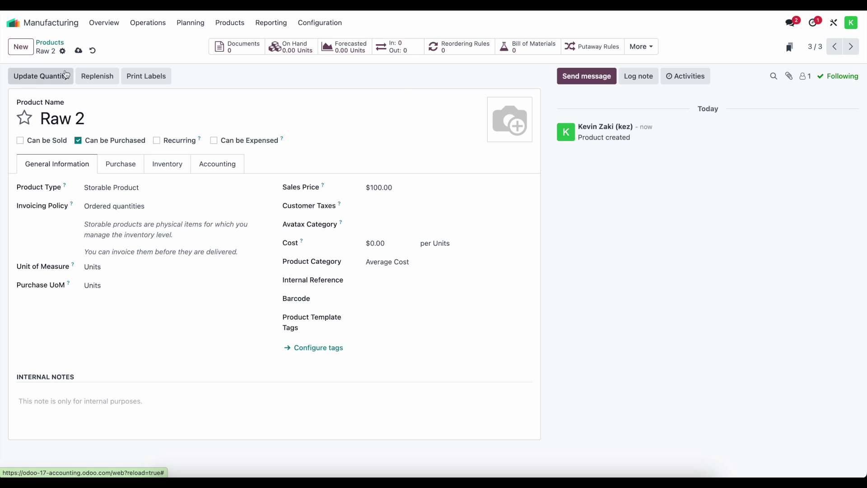
left_click(56, 45)
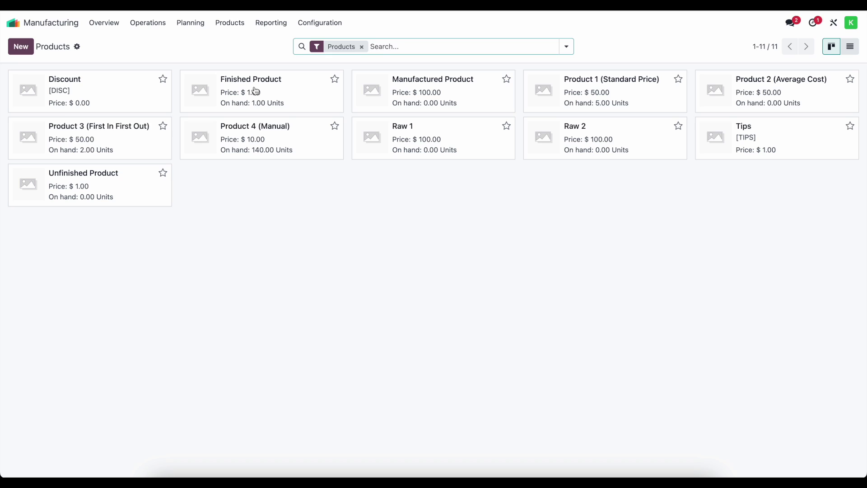
Open Manufactured Product's bills of materials and start a new BoM
left_click(256, 90)
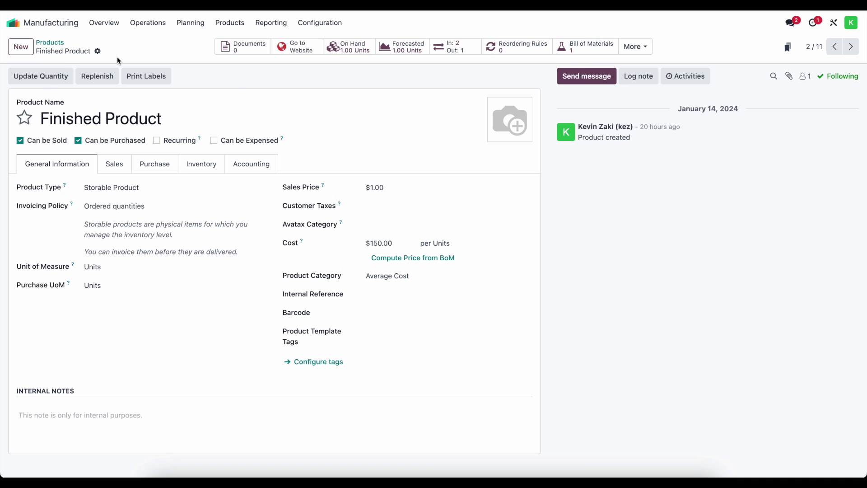
left_click(50, 43)
left_click(433, 158)
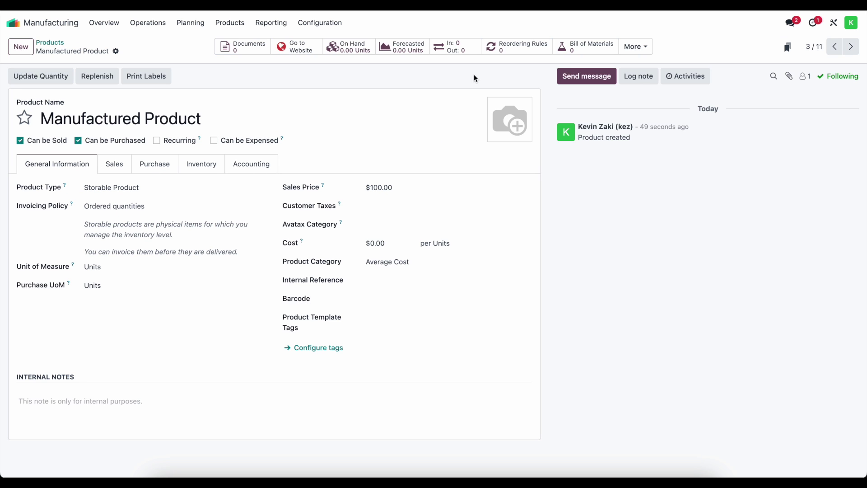
left_click(576, 45)
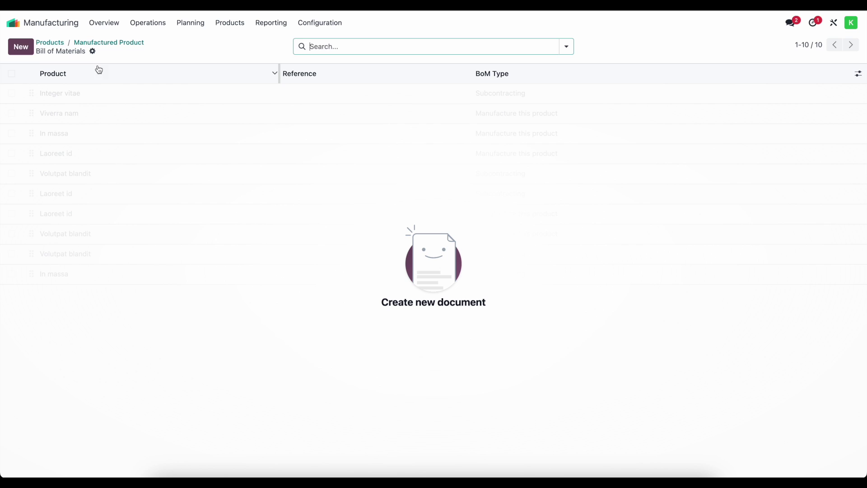
left_click(24, 49)
Add Raw 1 and Raw 2 as component lines on the bill of materials
left_click(42, 207)
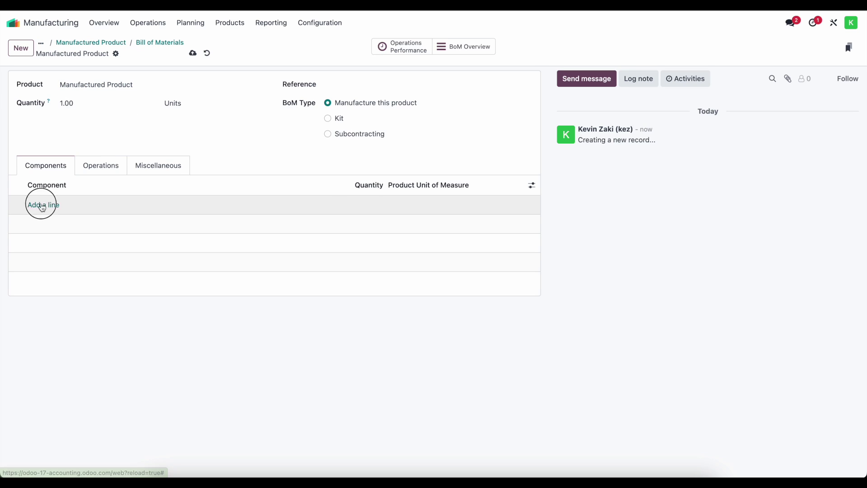
type("raw")
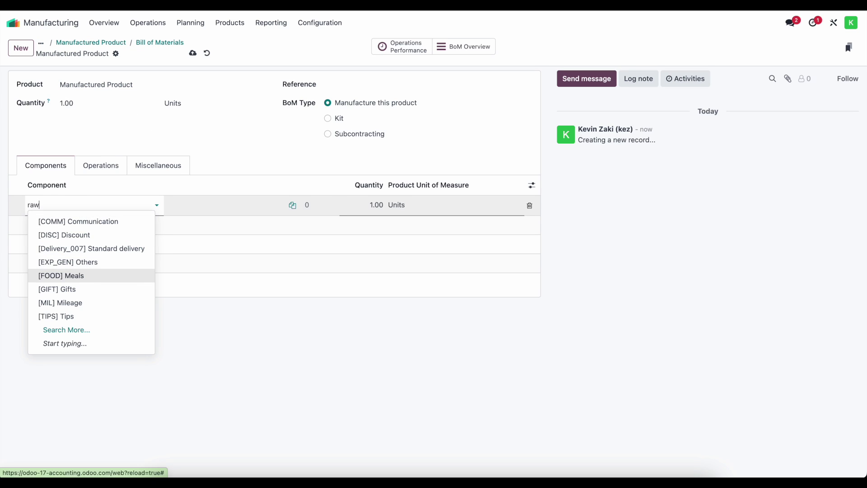
left_click(86, 222)
left_click(54, 224)
type("raw")
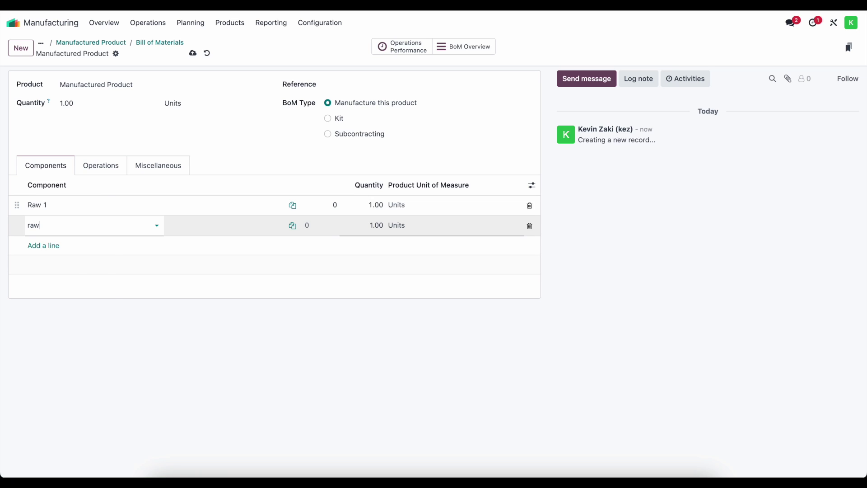
type(" 2")
left_click(54, 240)
left_click(131, 264)
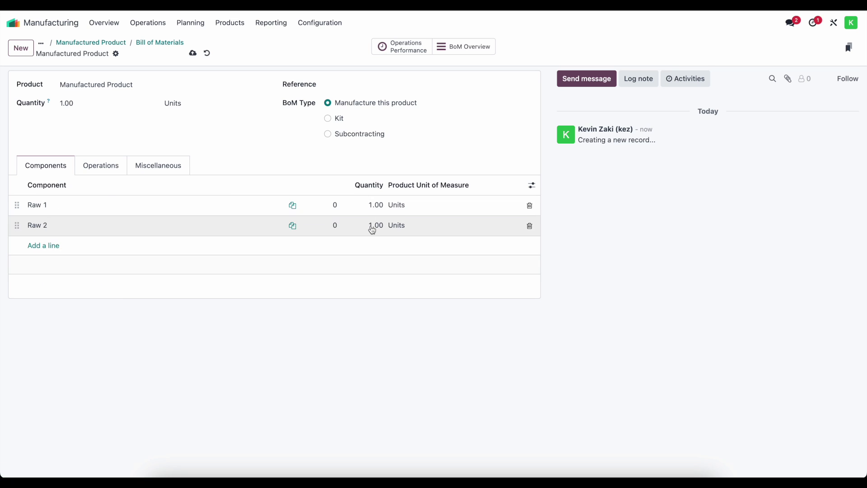
Set the quantities of Raw 1 and Raw 2 to 2.00 each
left_click(371, 205)
type("2")
left_click(370, 232)
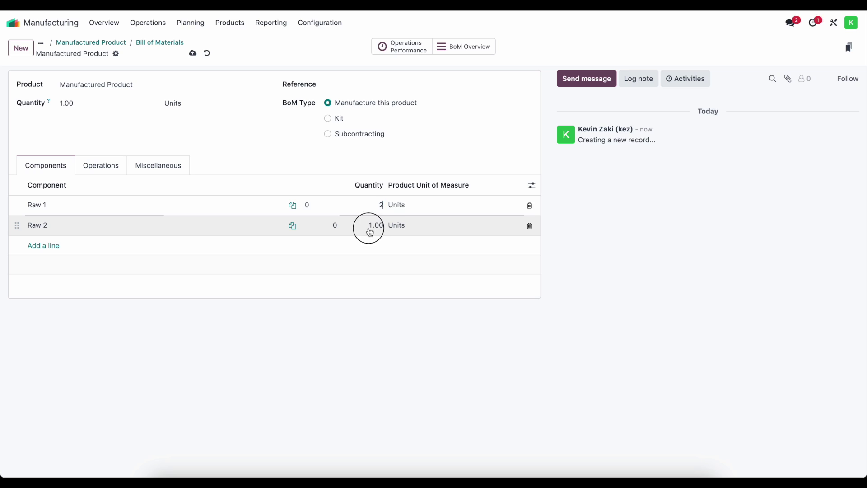
type("2")
left_click(244, 229)
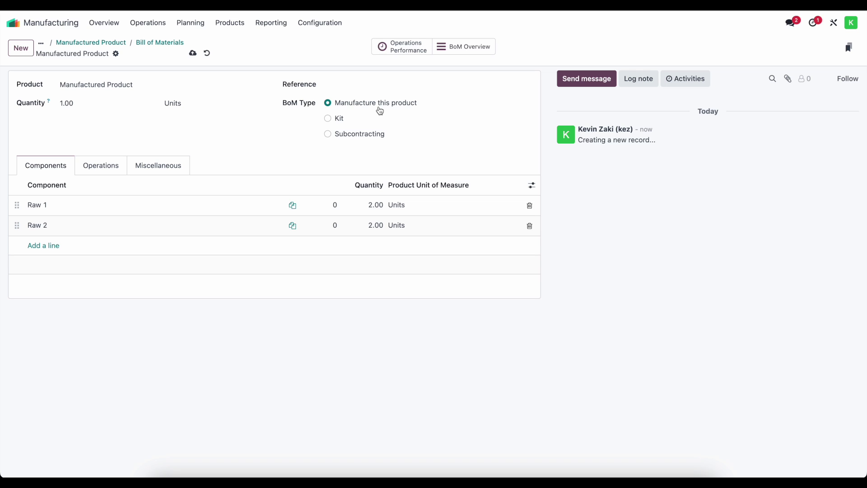
left_click(113, 175)
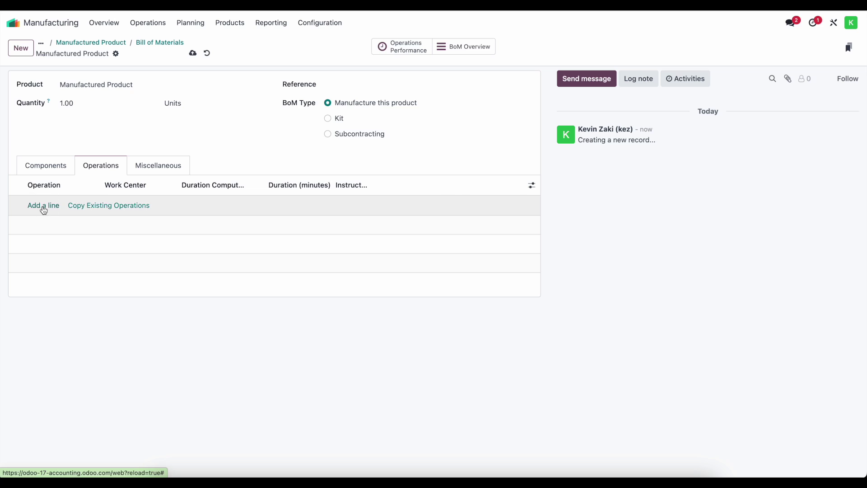
Add 'Operation 1' on Work center 1 to the BoM, save it, and return to Manufactured Product
left_click(43, 206)
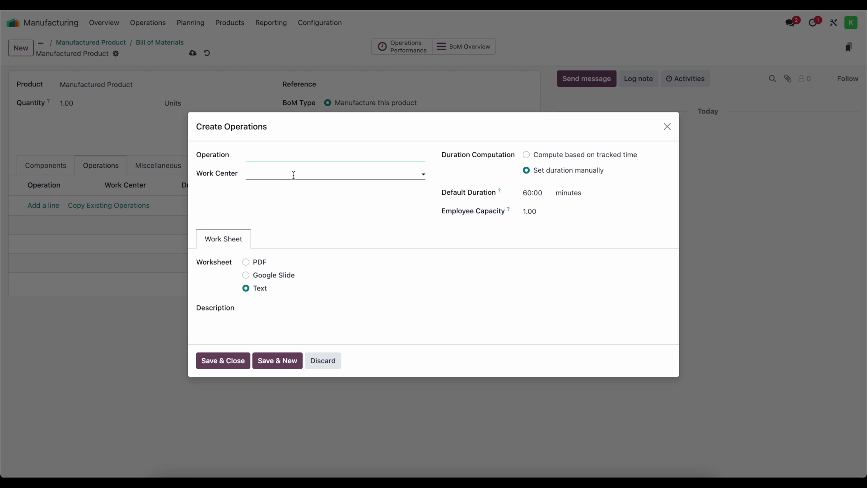
left_click(294, 176)
left_click(273, 192)
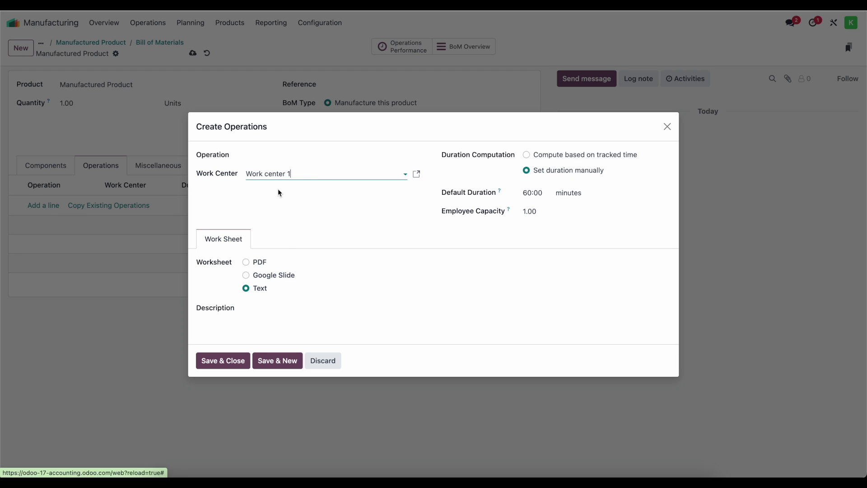
left_click(339, 204)
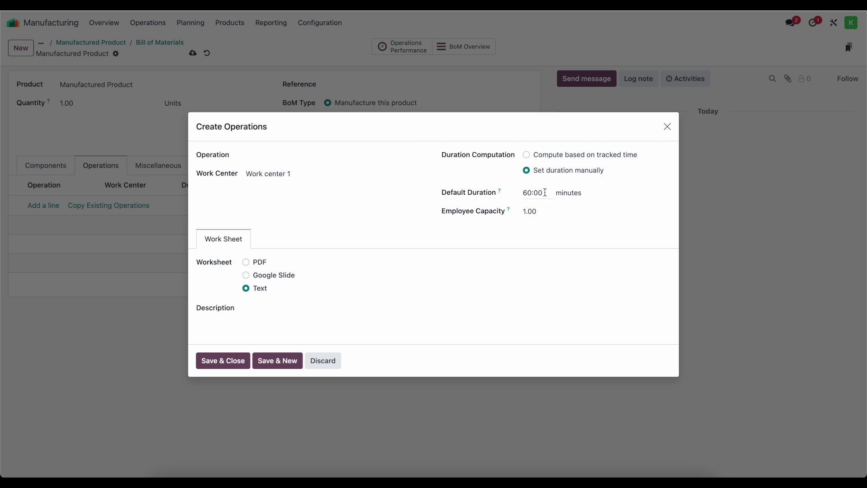
left_click(283, 158)
type("O")
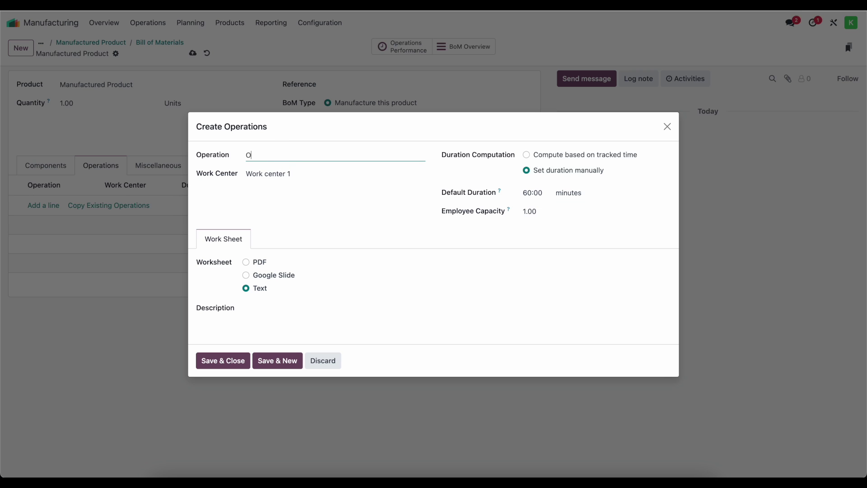
type("peration 1")
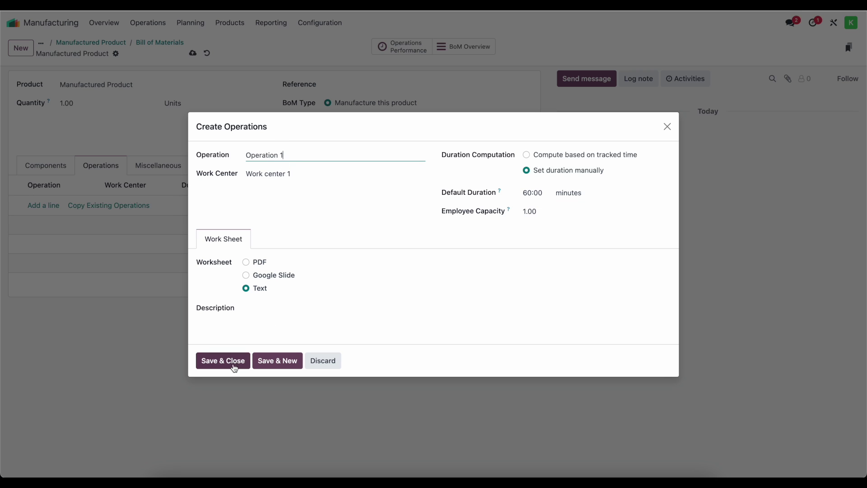
left_click(222, 364)
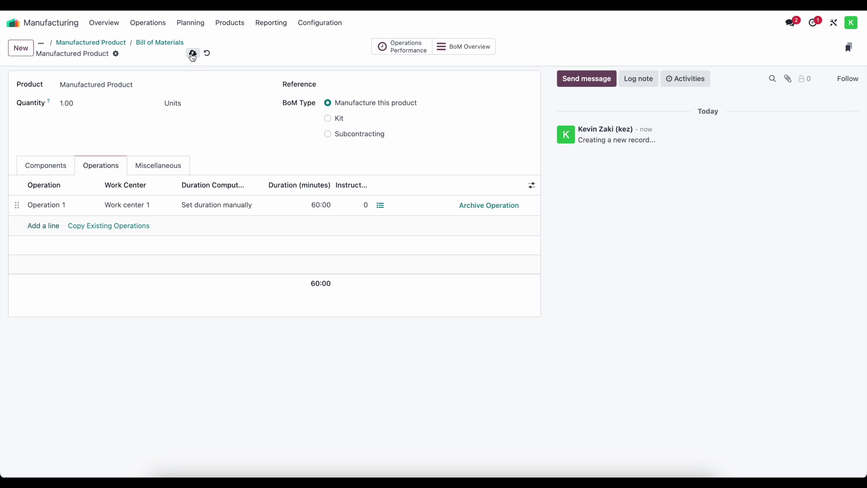
left_click(192, 53)
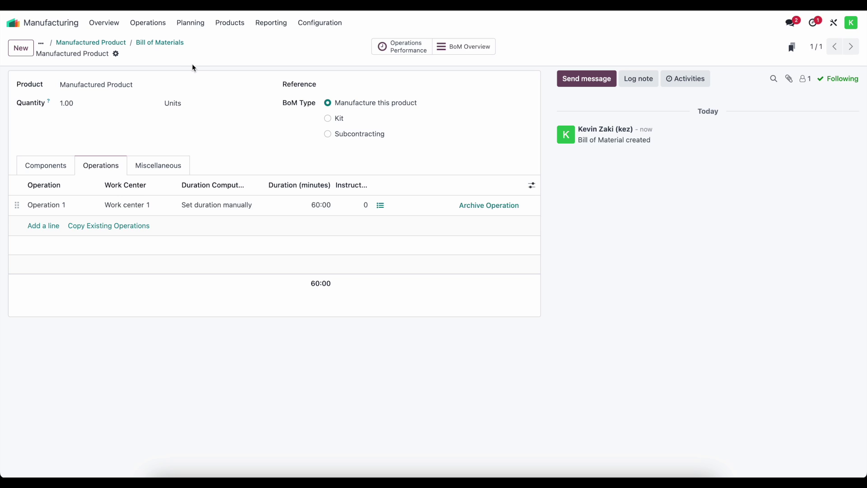
left_click(122, 45)
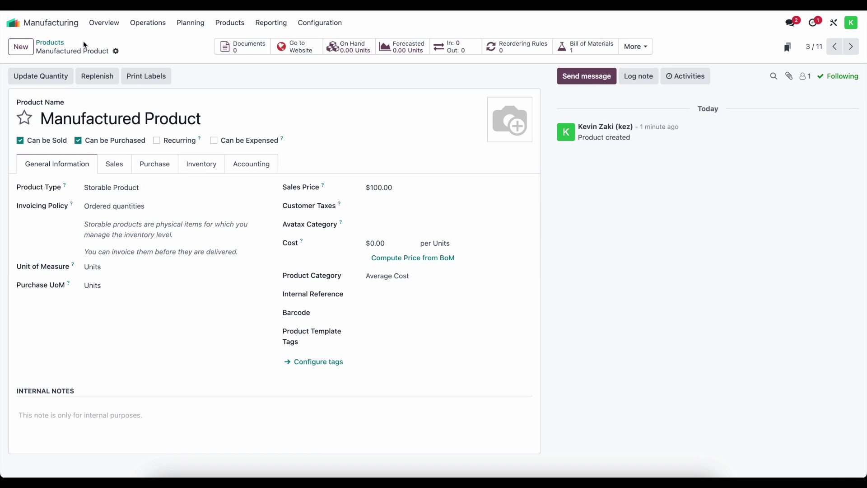
Open the Inventory app's Configuration > Product Categories list
left_click(50, 43)
left_click(14, 23)
type("invent")
key("Return")
left_click(262, 22)
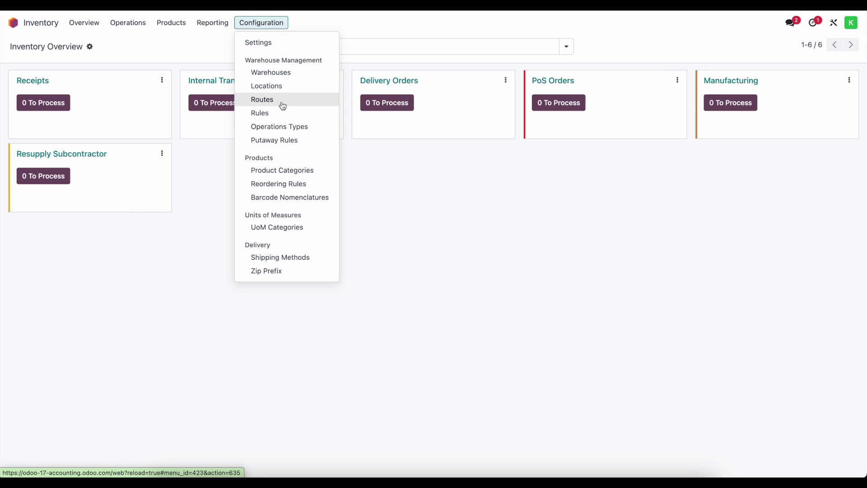
left_click(288, 176)
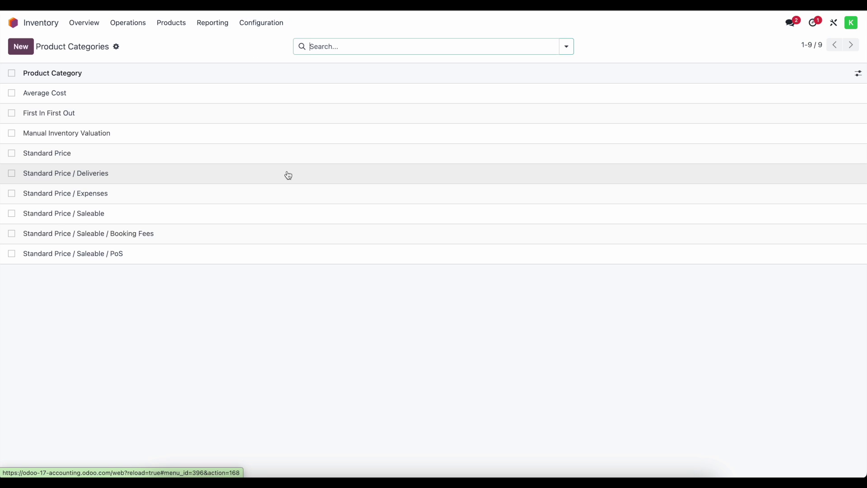
Open the Average Cost category and highlight its Production Account, 110400 Cost of Production
left_click(134, 93)
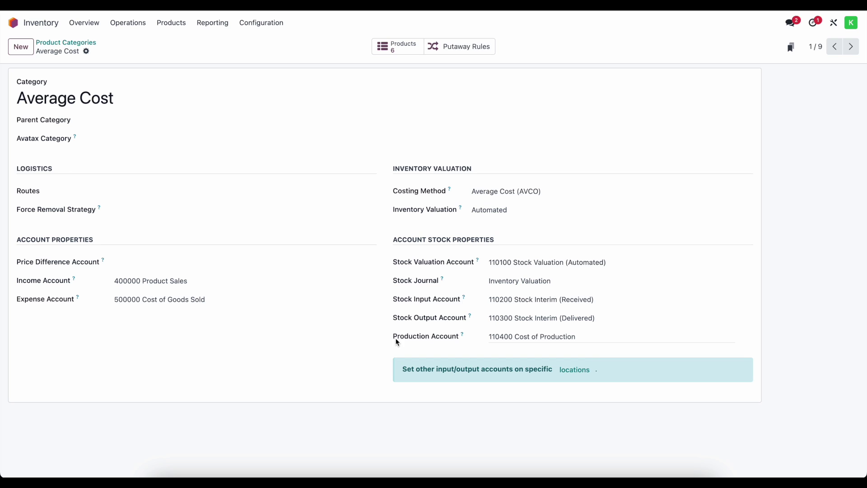
left_click_drag(392, 336, 464, 338)
left_click(470, 340)
View the Virtual Locations/Production location record, then navigate back to the app home screen
left_click(570, 374)
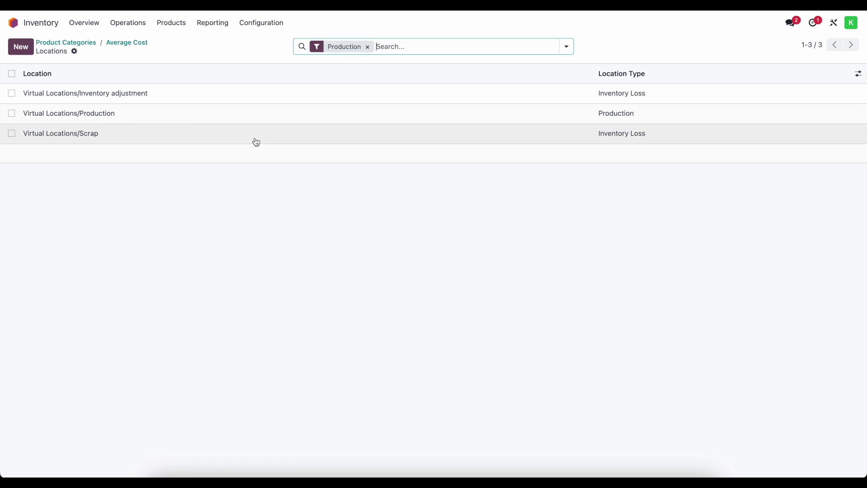
left_click(304, 117)
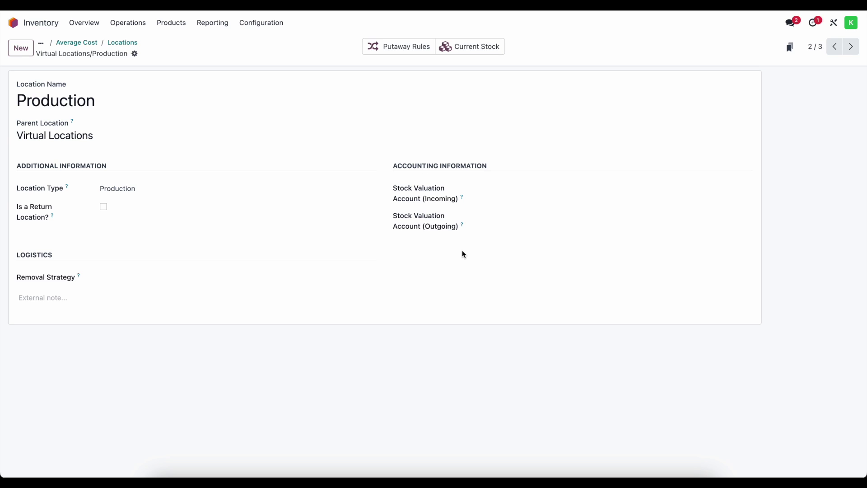
left_click(93, 43)
left_click(94, 43)
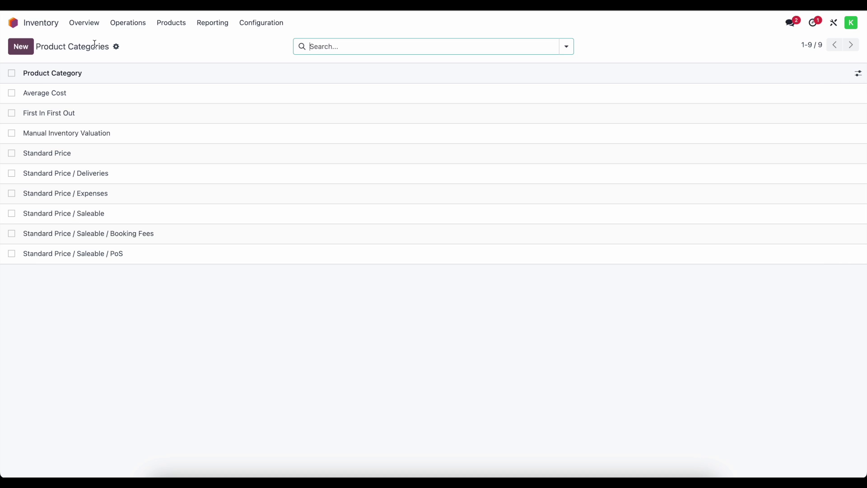
left_click(14, 22)
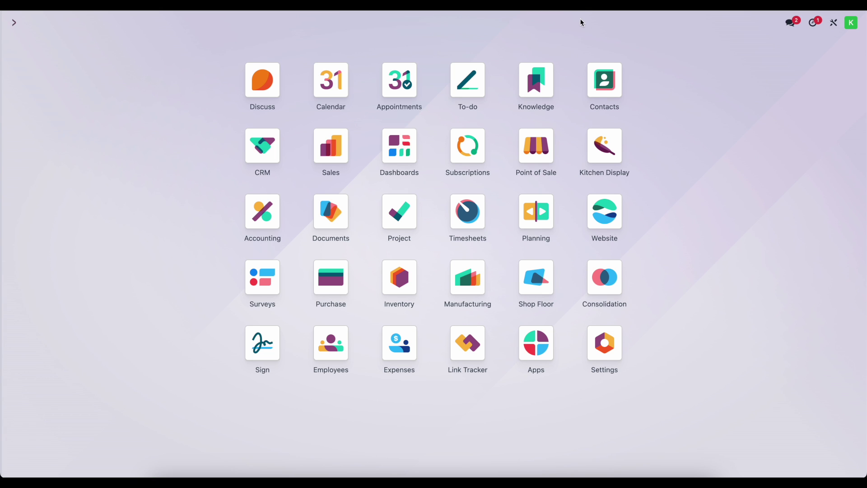